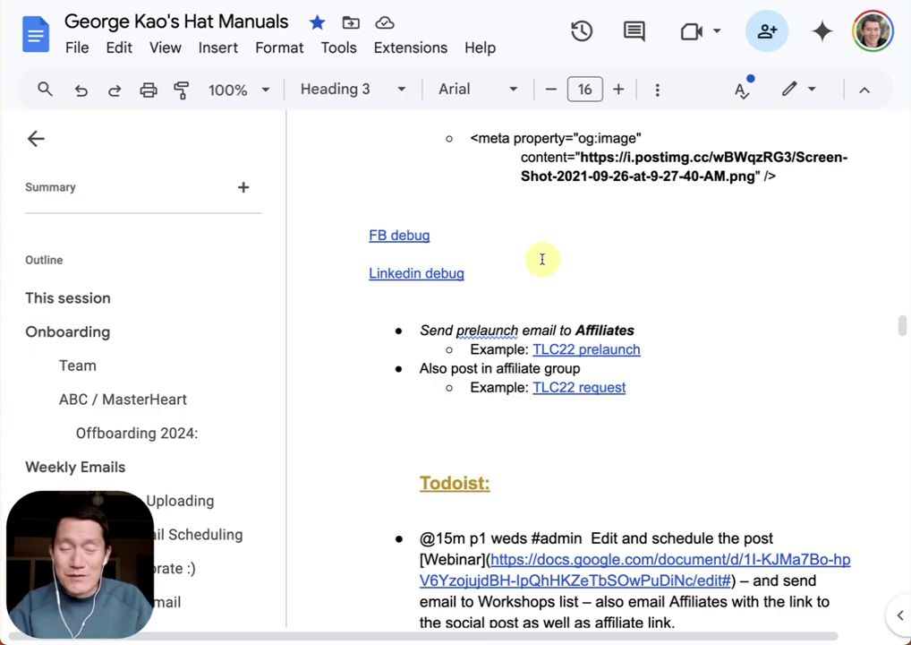
key(Page_Down)
key(Page_Down)
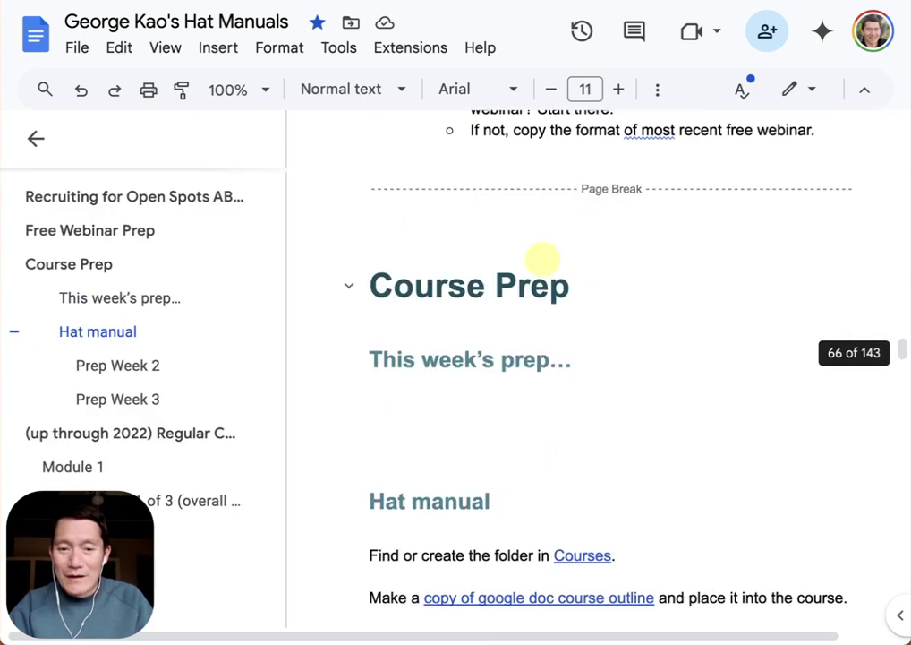